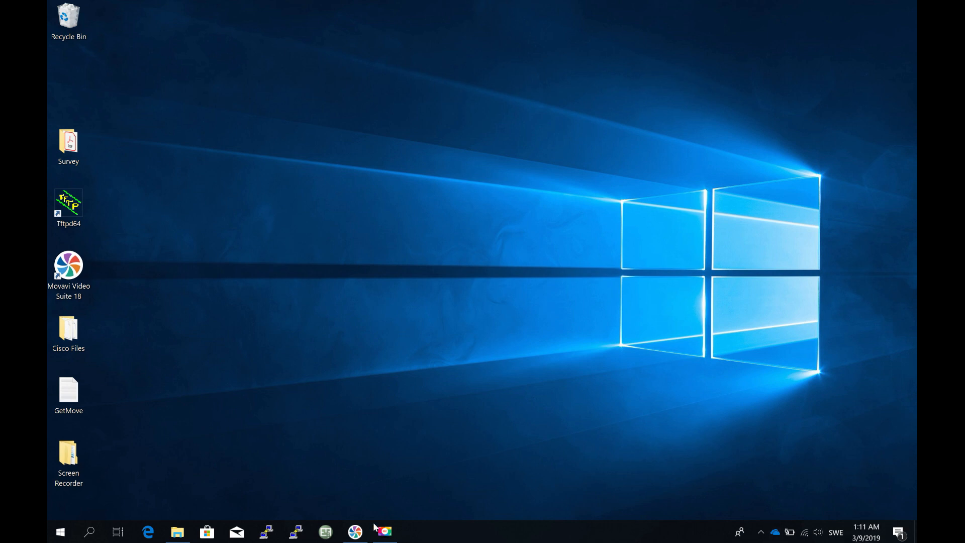
- Launch AirMagnet Survey with the Proxim Wireless 8494 802.11a/b/g/n USB Adapter and decline reopening the last project
{"action": "left_click", "coordinate": [325, 533]}
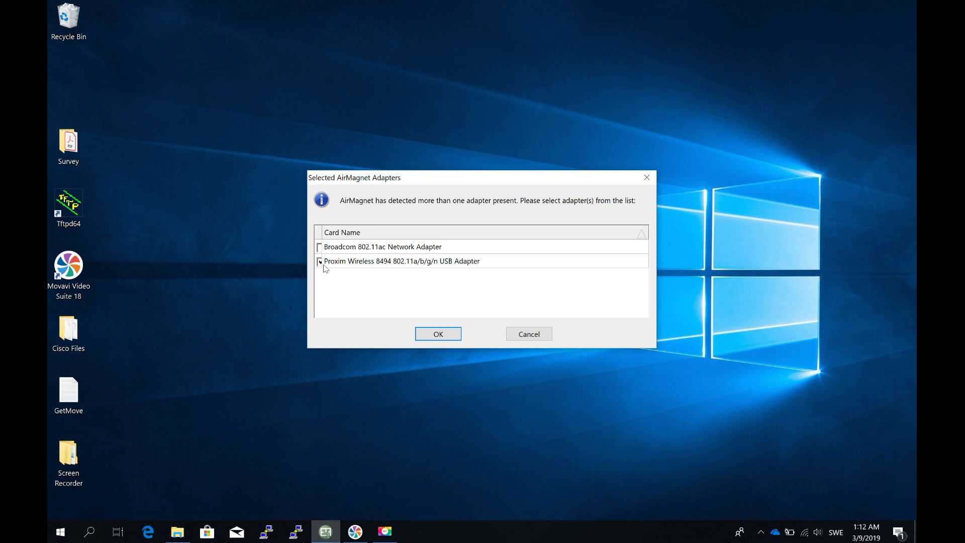
{"action": "left_click", "coordinate": [427, 336]}
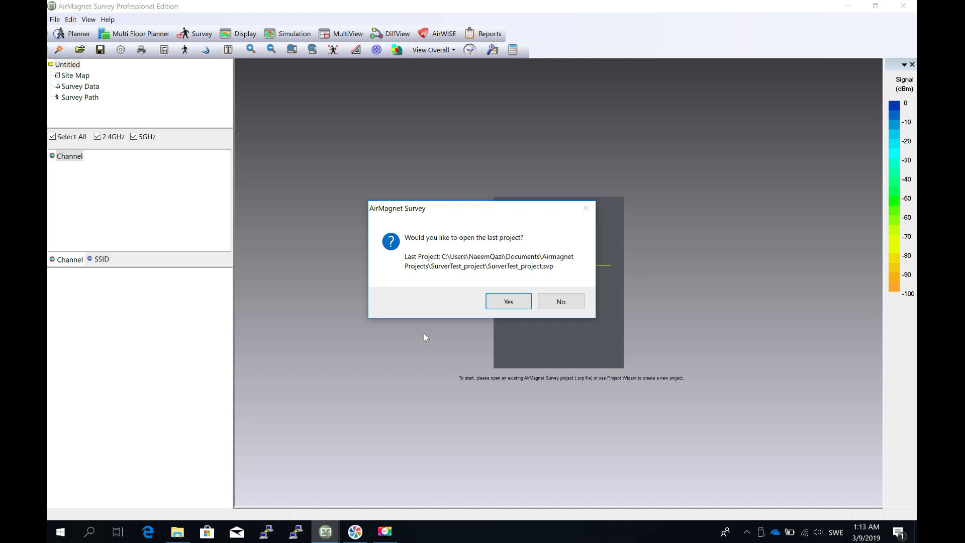
{"action": "left_click", "coordinate": [576, 304]}
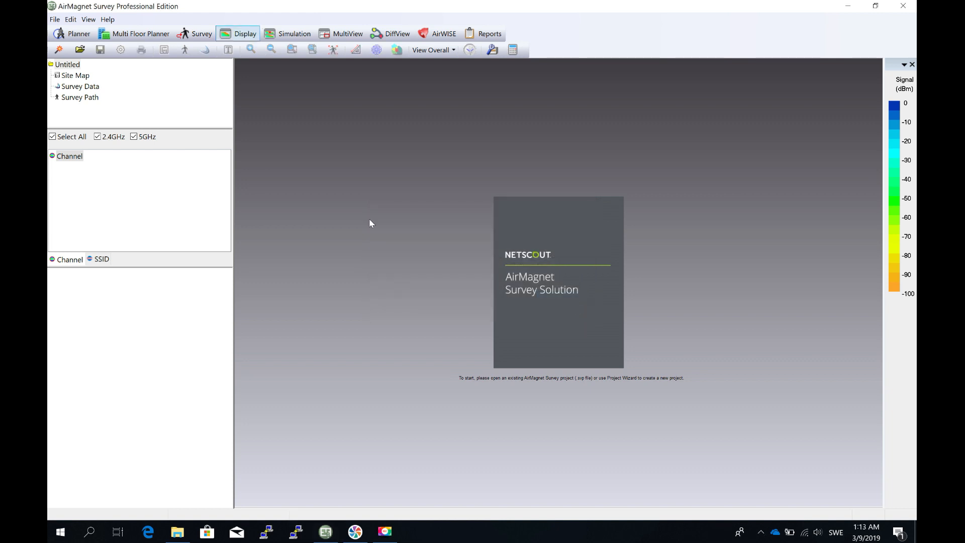
- Start a new project named TestProject, set its directory as the default project directory and proceed to the floor plan settings
{"action": "left_click", "coordinate": [54, 19]}
{"action": "mouse_move", "coordinate": [71, 19]}
{"action": "left_click", "coordinate": [69, 32]}
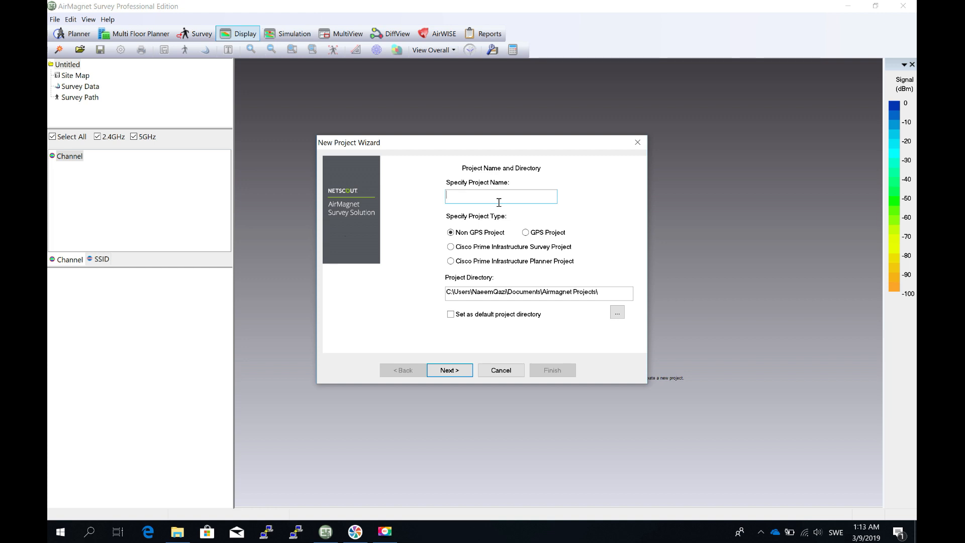
{"action": "type", "text": "TestProject"}
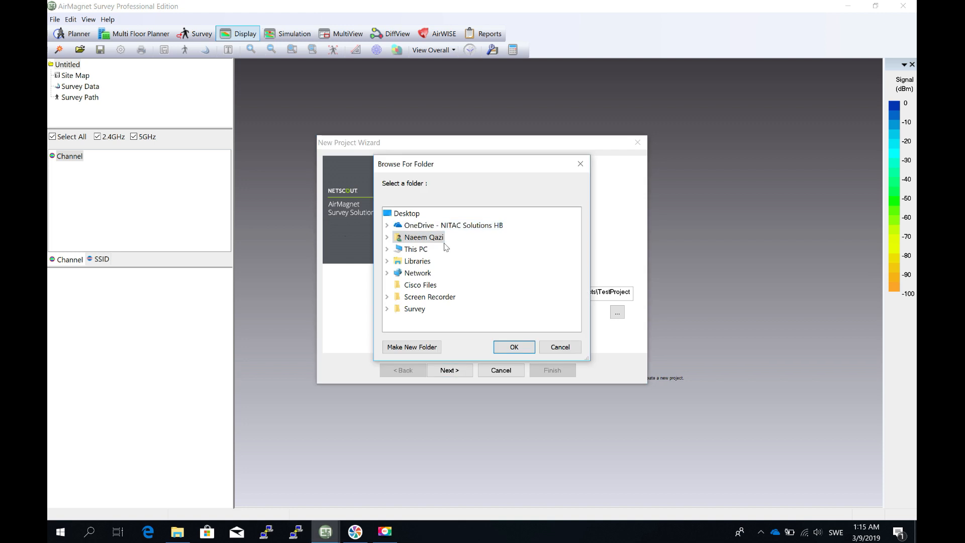
{"action": "left_click", "coordinate": [560, 349]}
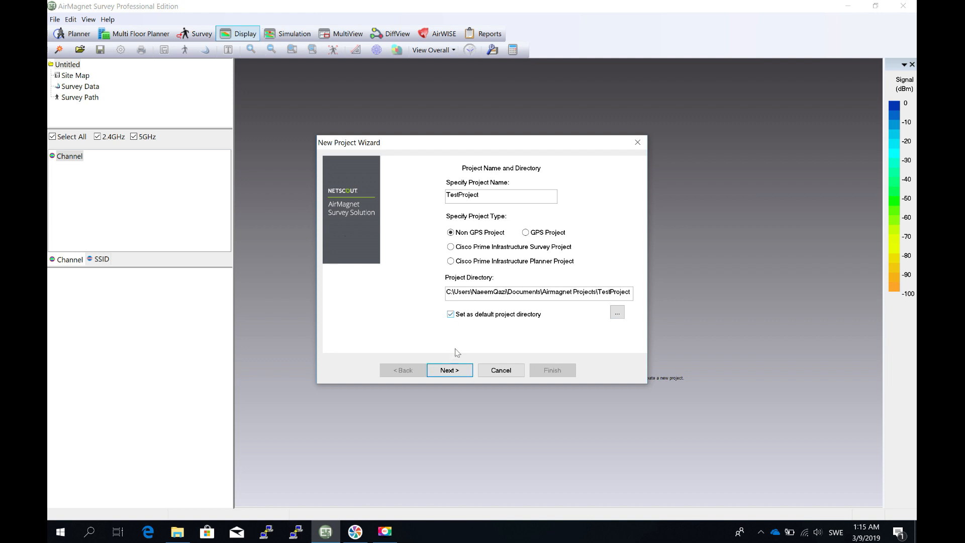
{"action": "left_click", "coordinate": [458, 370]}
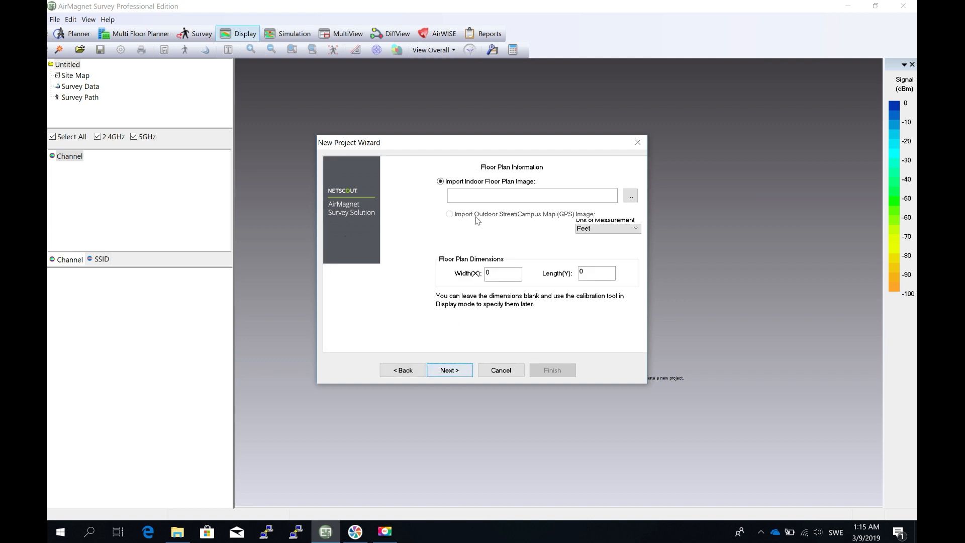
- Import the FloorPlan PNG image from the Airmagnet Projects folder in Documents as the indoor floor plan
{"action": "left_click", "coordinate": [630, 196]}
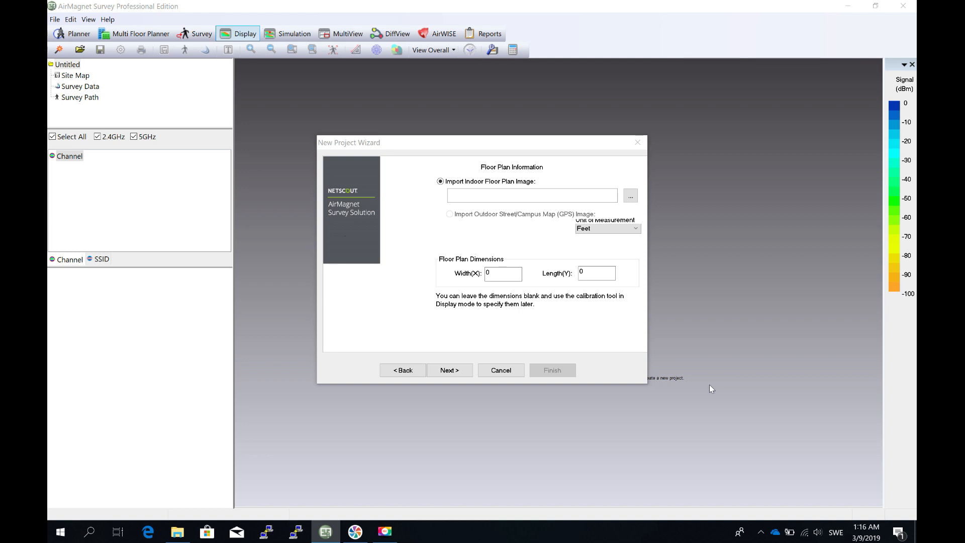
{"action": "left_click", "coordinate": [631, 196]}
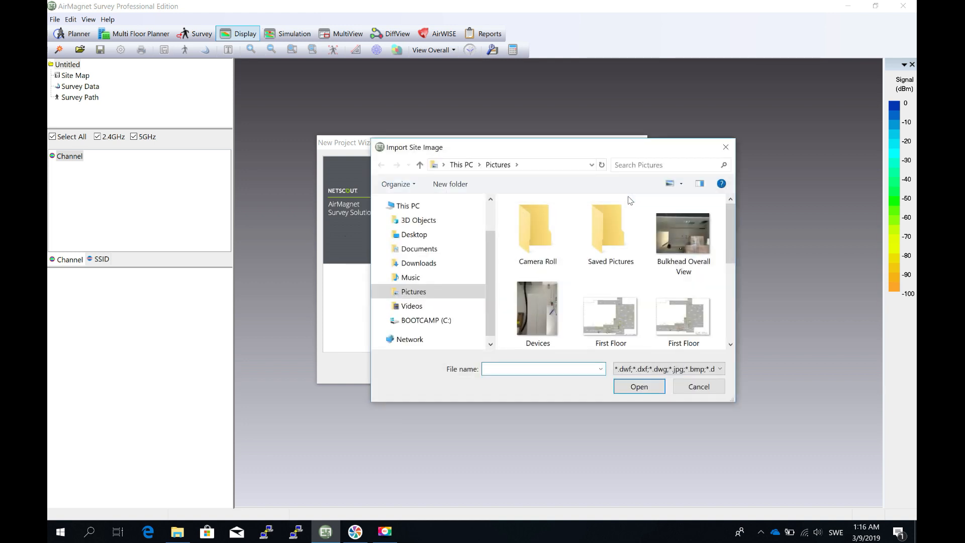
{"action": "left_click", "coordinate": [405, 252]}
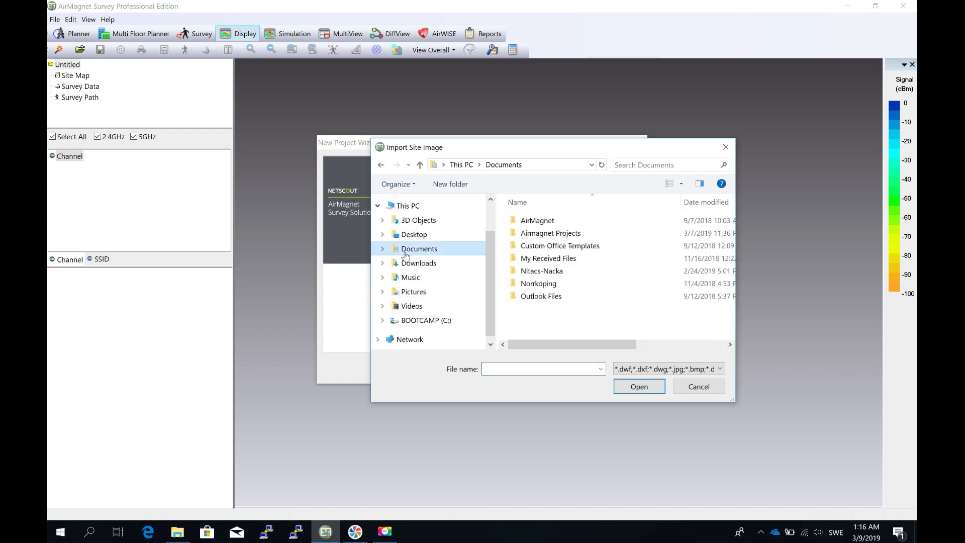
{"action": "double_click", "coordinate": [551, 232]}
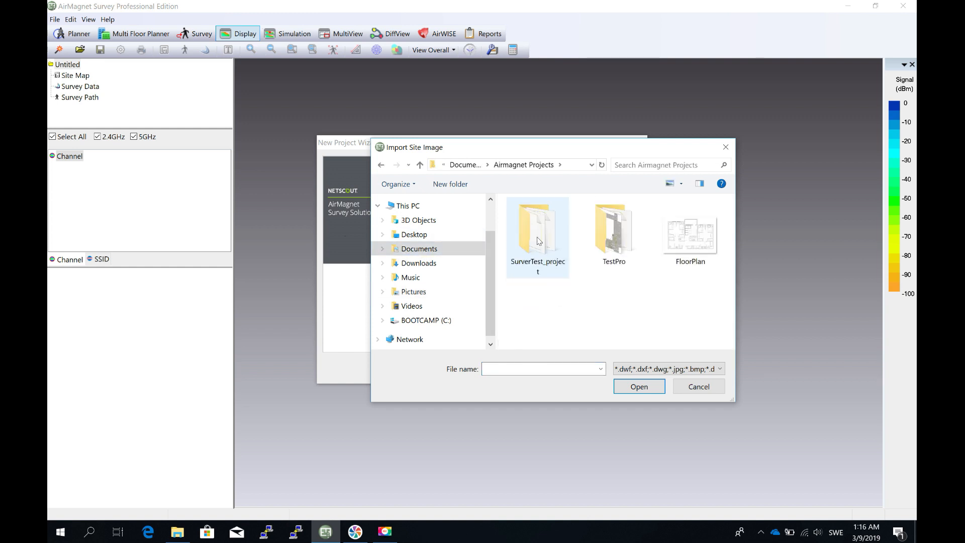
{"action": "double_click", "coordinate": [688, 239]}
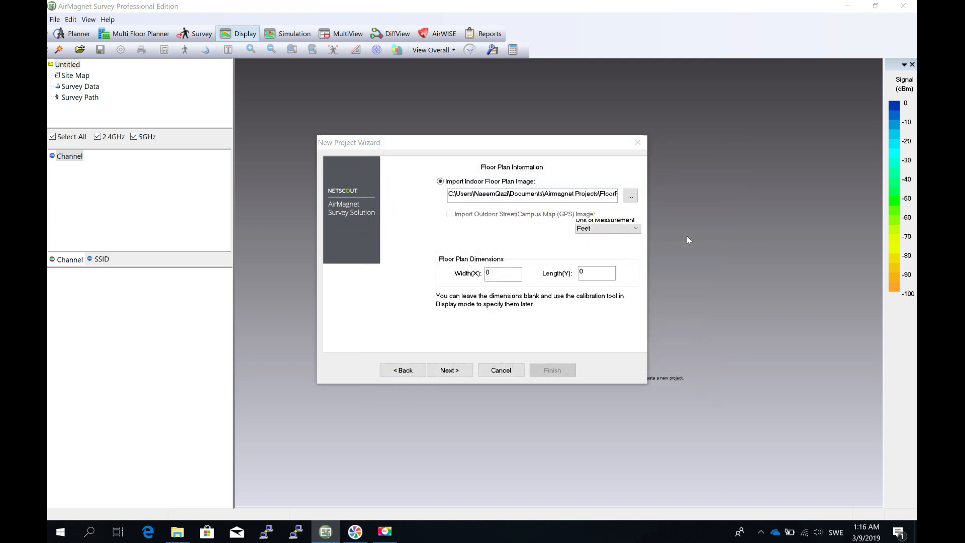
- Set the floor plan's unit of measurement to Meters and proceed to the environment settings
{"action": "left_click", "coordinate": [619, 233]}
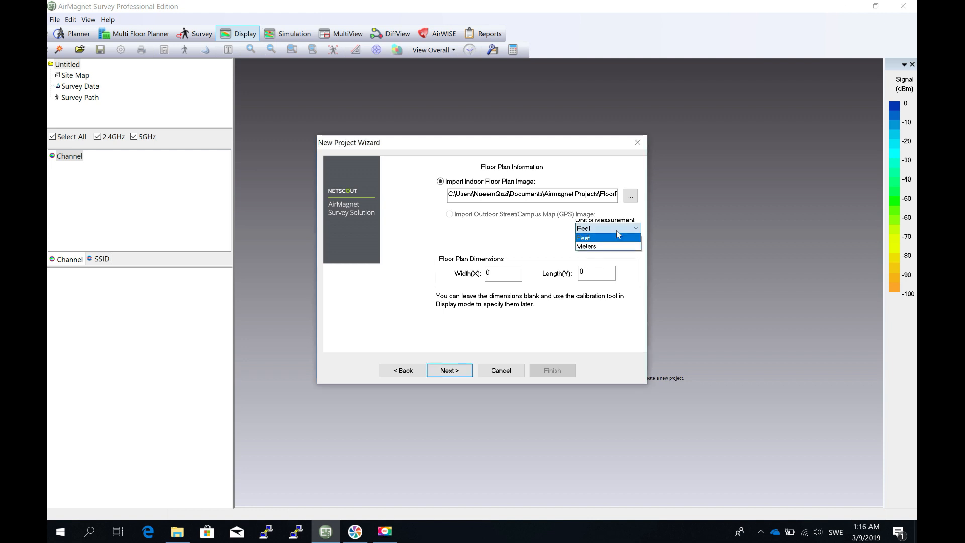
{"action": "left_click", "coordinate": [610, 248]}
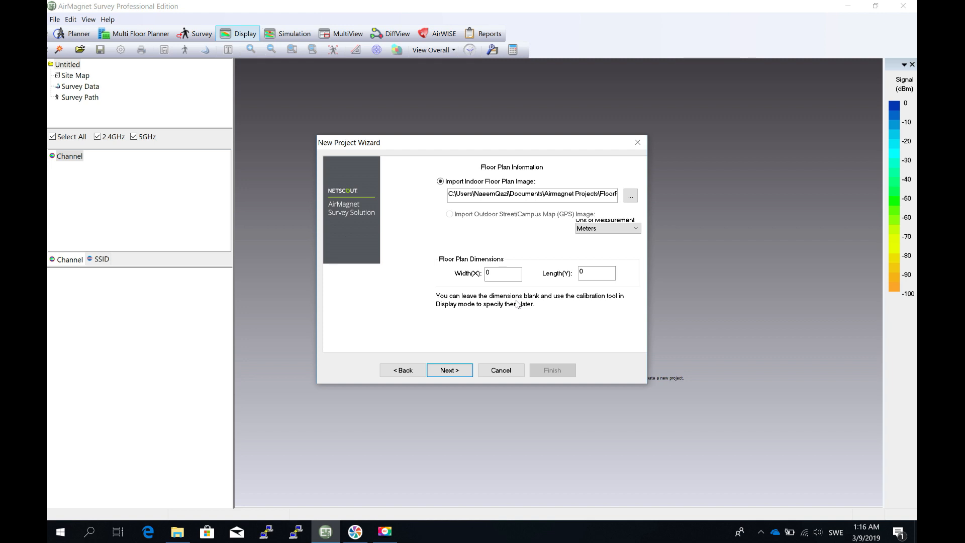
{"action": "left_click", "coordinate": [455, 371]}
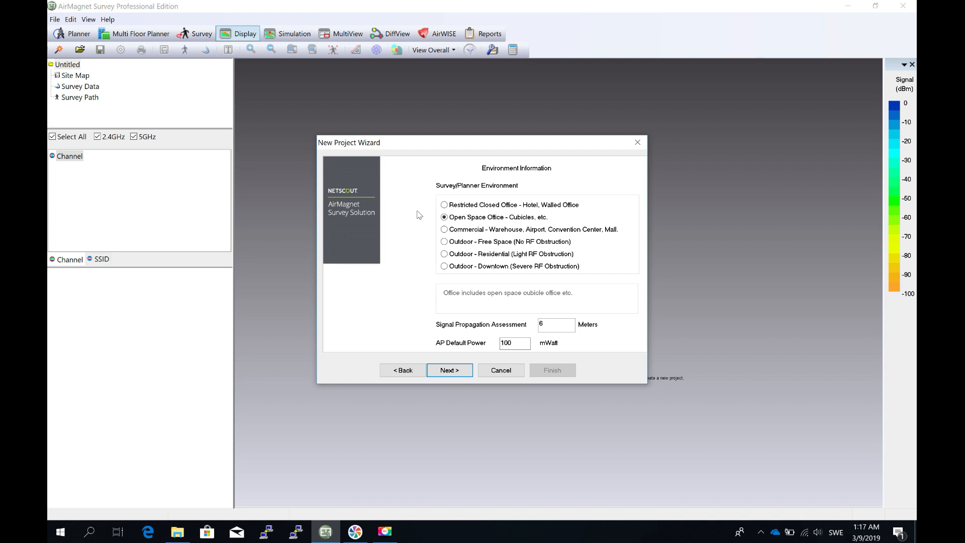
- Compare the Restricted Closed Office, Open Space Office and Commercial survey environment presets
{"action": "left_click", "coordinate": [445, 205]}
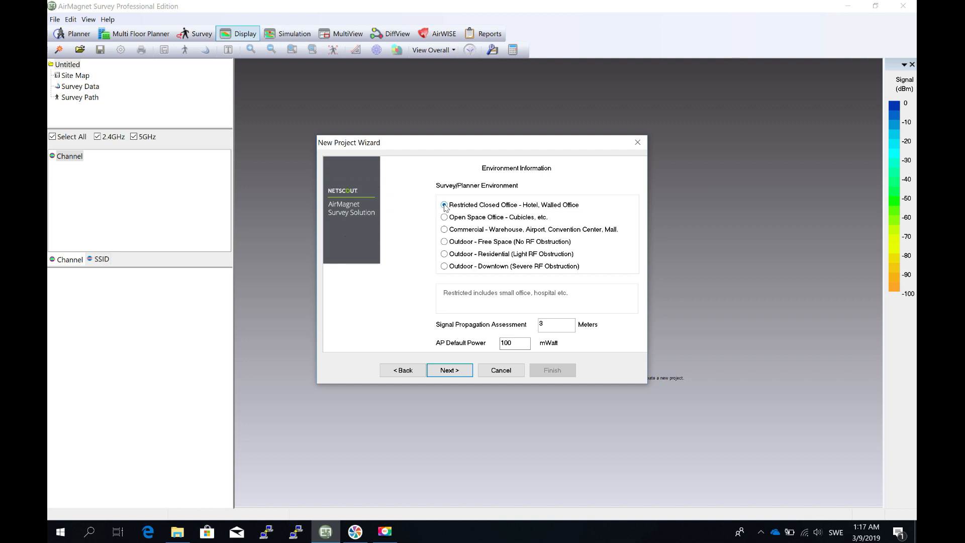
{"action": "left_click", "coordinate": [445, 217]}
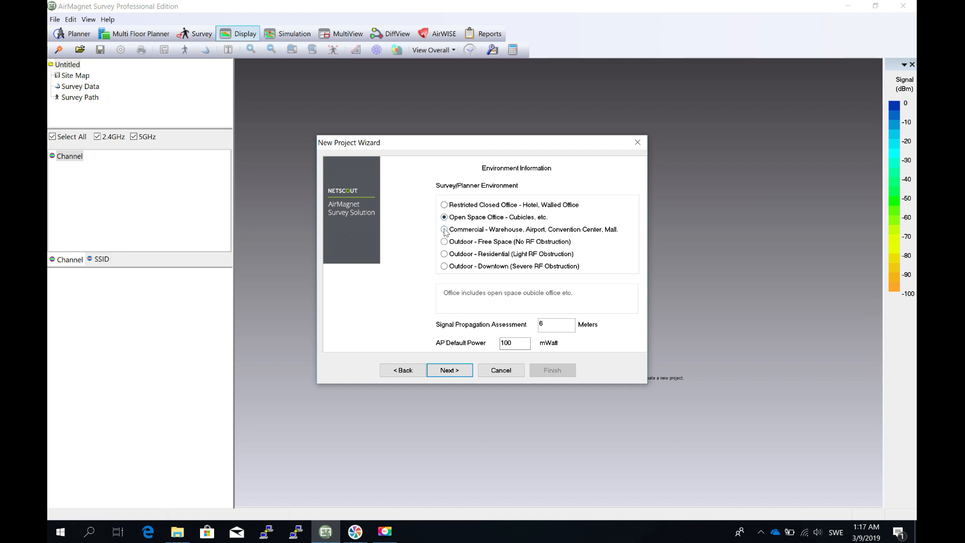
{"action": "left_click", "coordinate": [444, 229]}
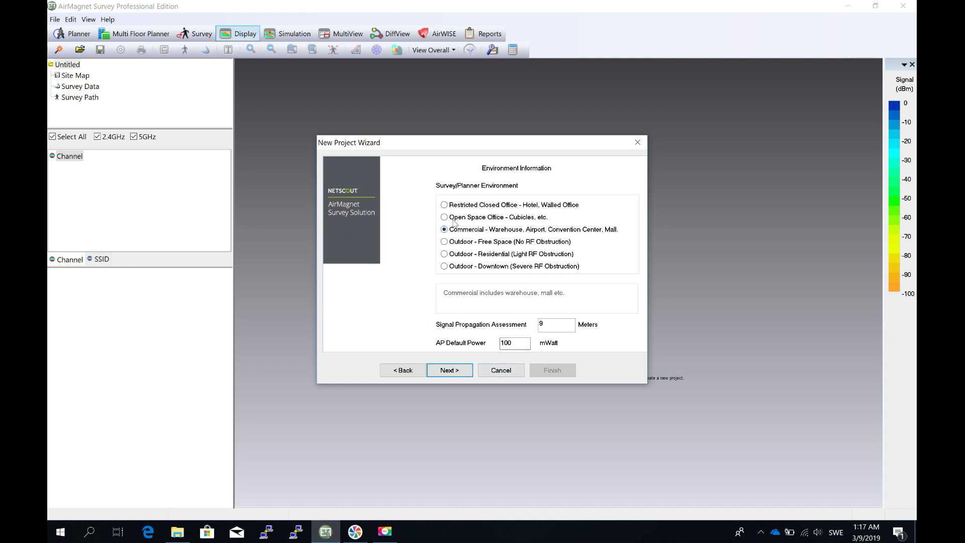
{"action": "left_click", "coordinate": [444, 205]}
{"action": "left_click", "coordinate": [444, 217]}
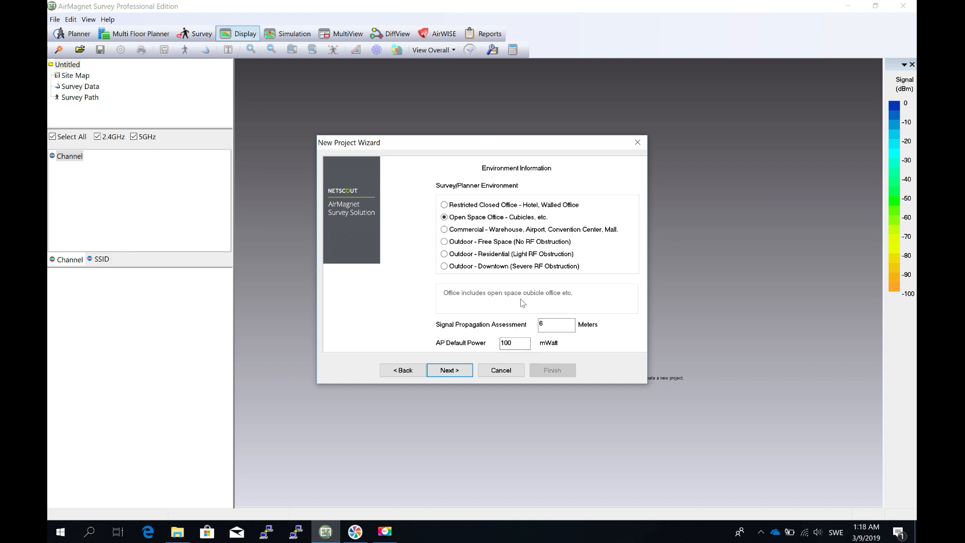
- Choose the Commercial survey environment and set the signal propagation assessment to 6 meters
{"action": "left_click", "coordinate": [444, 231]}
{"action": "left_click", "coordinate": [566, 324]}
{"action": "key", "text": "BackSpace"}
{"action": "type", "text": "6"}
{"action": "left_click", "coordinate": [466, 370]}
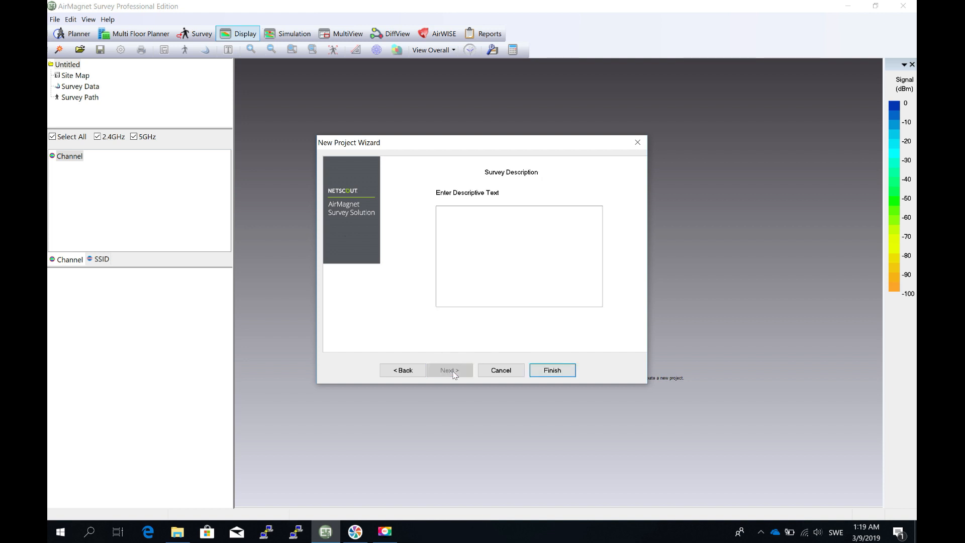
- Enter the survey description "This is a test project" and finish creating the project, declining immediate calibration
{"action": "left_click", "coordinate": [488, 242]}
{"action": "type", "text": "This is a test project"}
{"action": "left_click", "coordinate": [555, 369]}
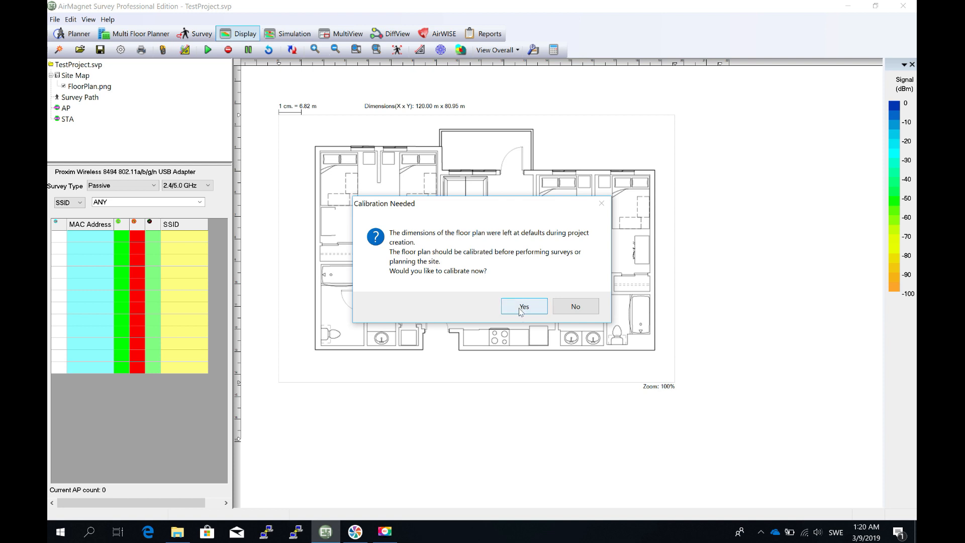
{"action": "left_click", "coordinate": [583, 309]}
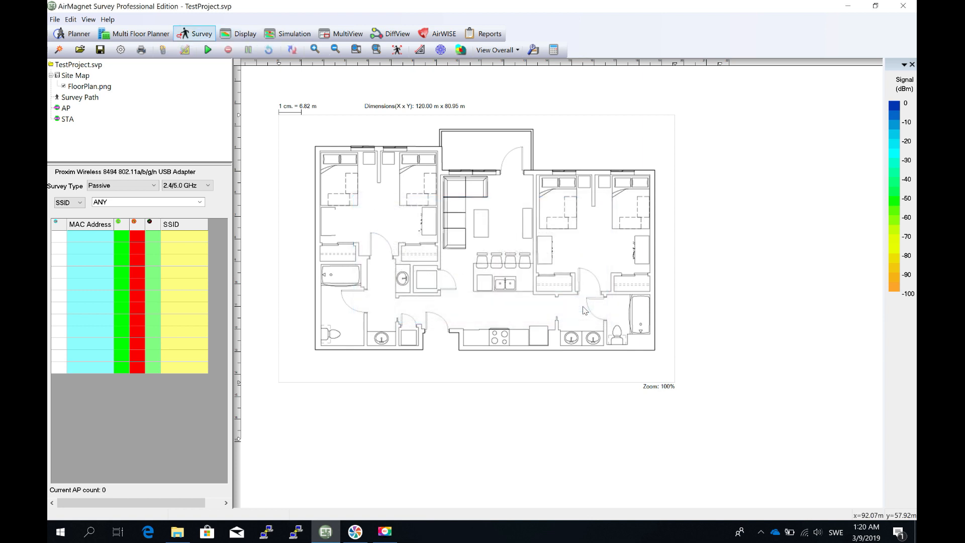
- Recalibrate the floor plan in both directions by spanning the right-hand bedroom horizontally and entering an actual distance of 20 m
{"action": "left_click", "coordinate": [421, 57]}
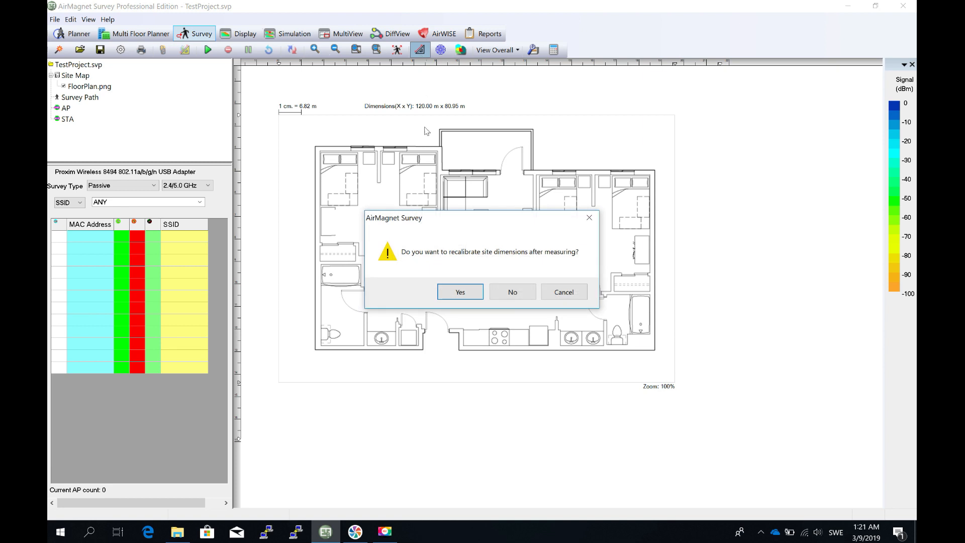
{"action": "left_click", "coordinate": [456, 288]}
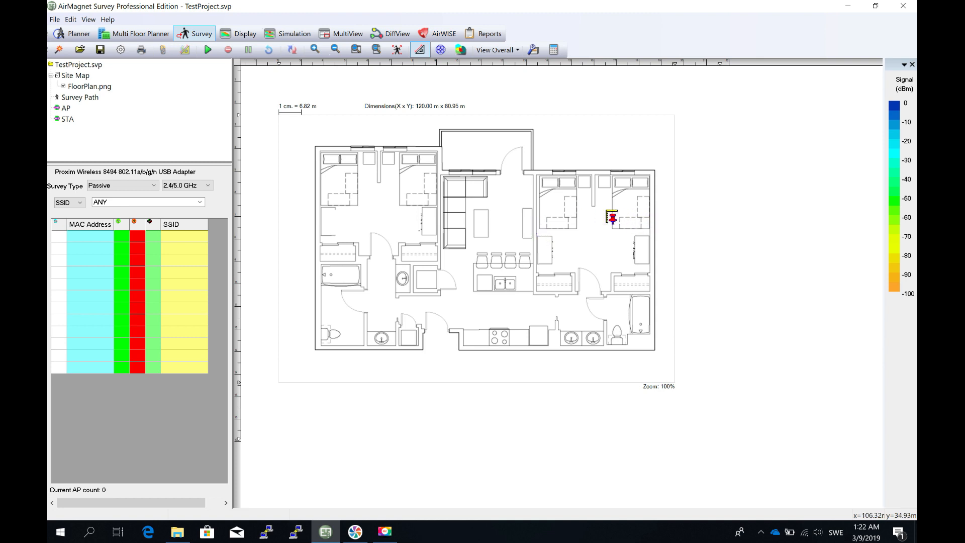
{"action": "left_click", "coordinate": [540, 230]}
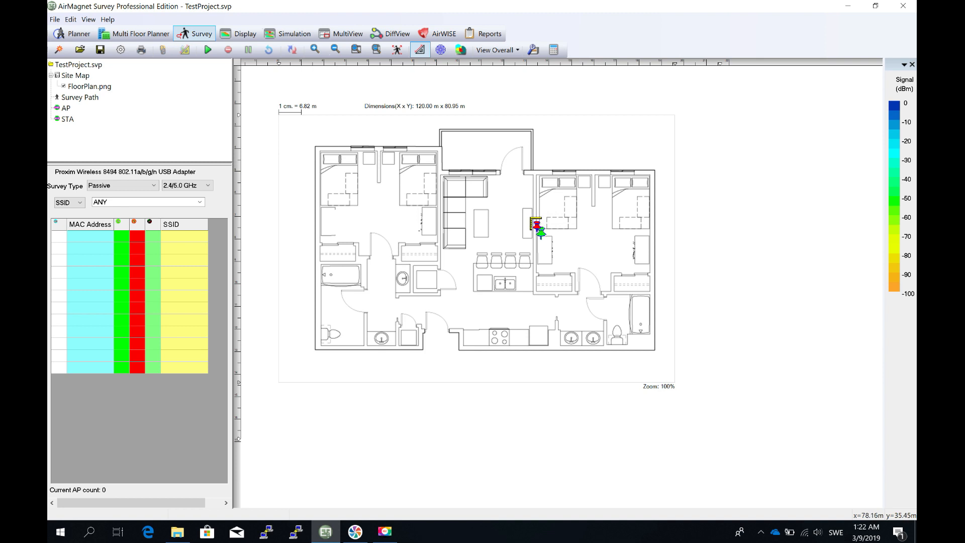
{"action": "left_click", "coordinate": [649, 231]}
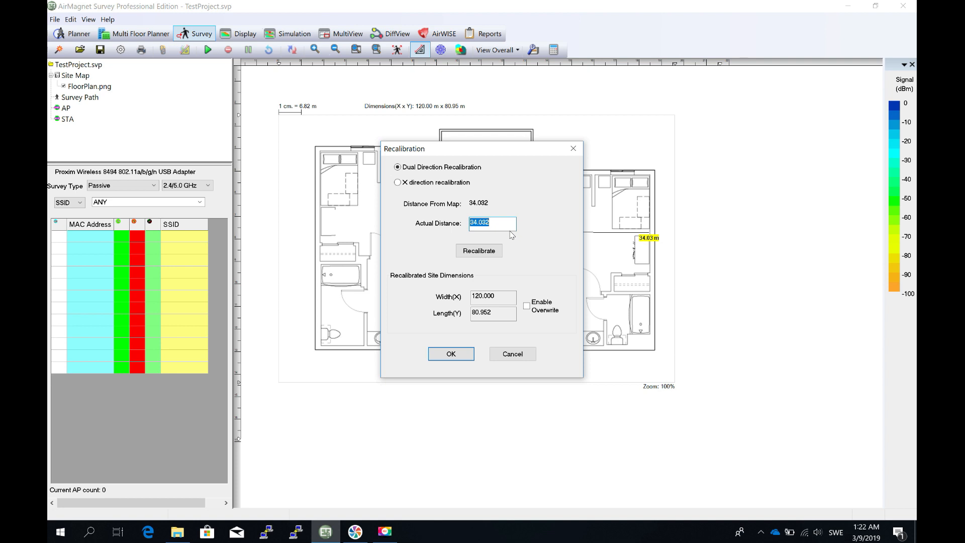
{"action": "type", "text": "20"}
{"action": "left_click", "coordinate": [476, 255]}
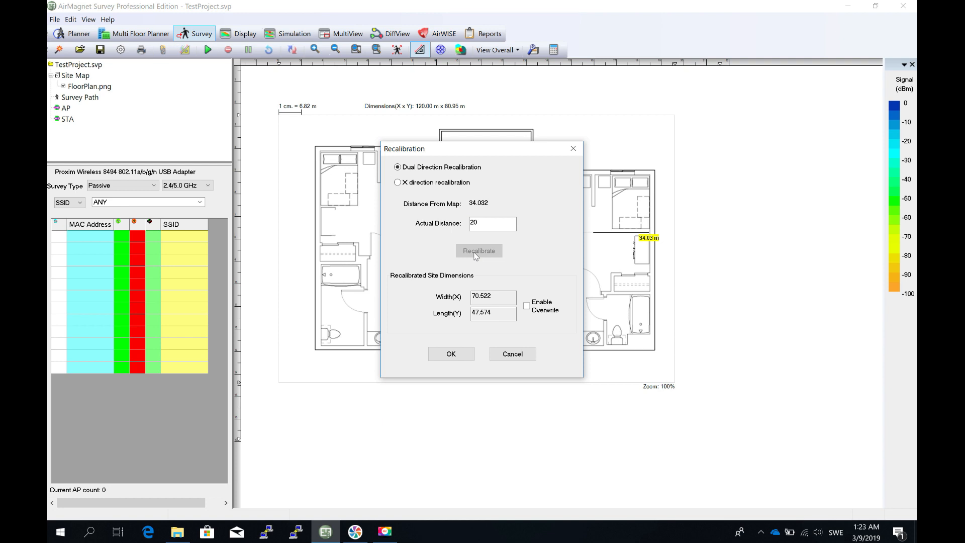
{"action": "left_click", "coordinate": [460, 354]}
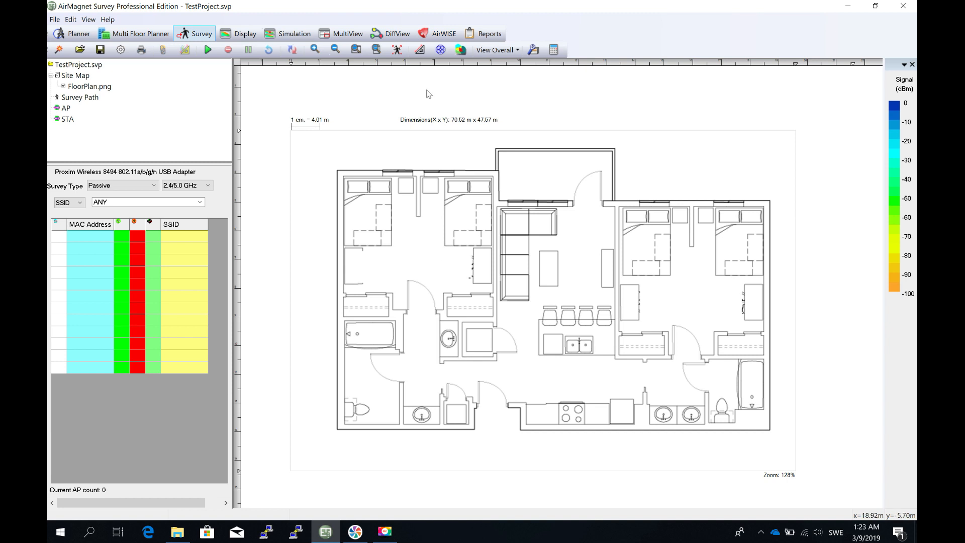
{"action": "left_click", "coordinate": [419, 50]}
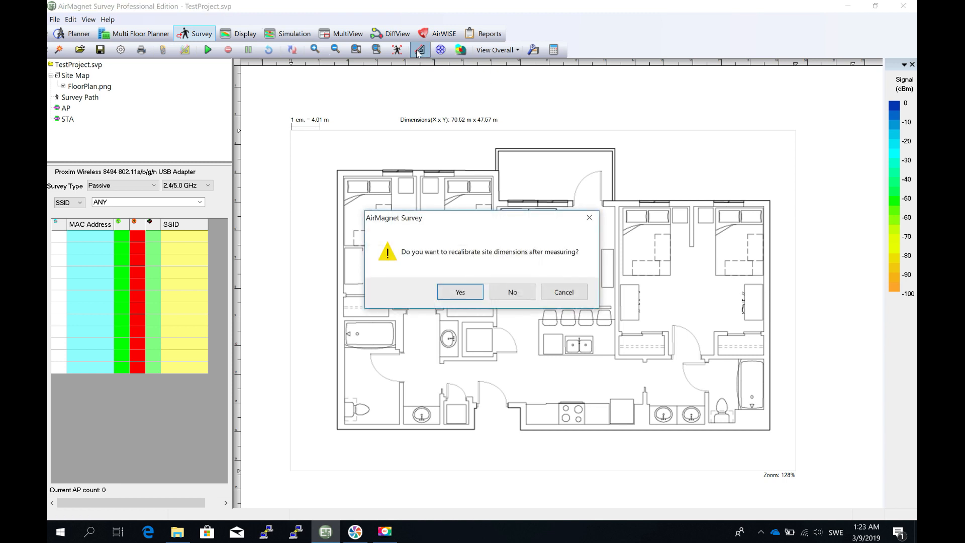
{"action": "left_click", "coordinate": [518, 295]}
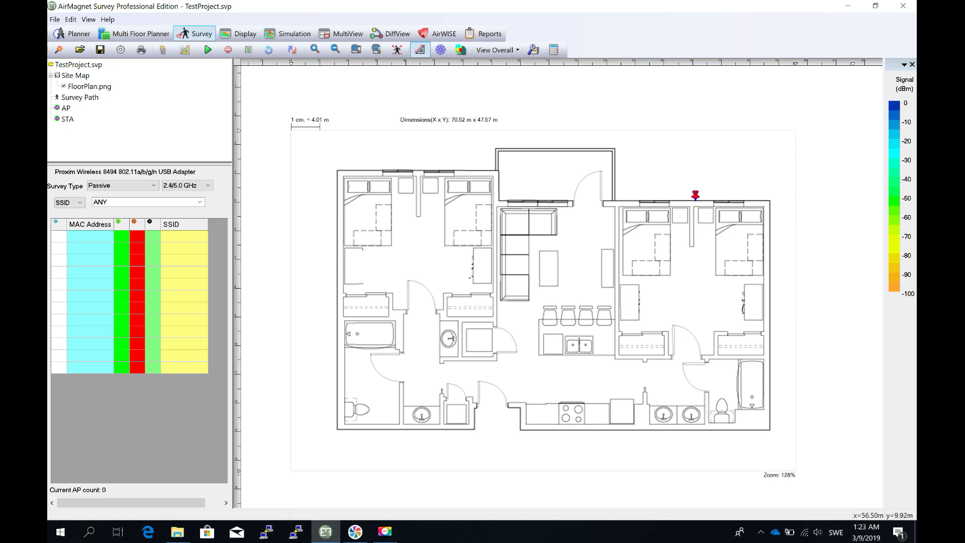
{"action": "left_click", "coordinate": [699, 204]}
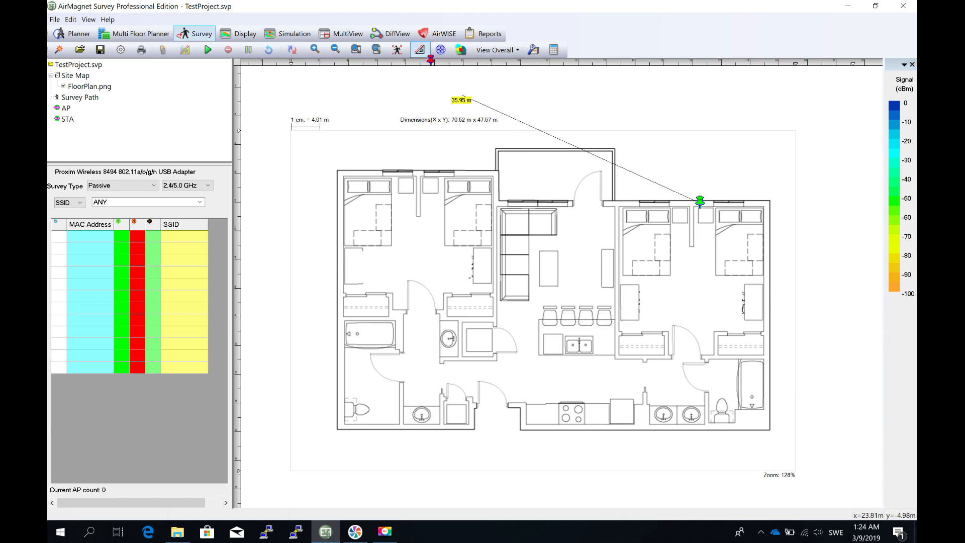
{"action": "left_click", "coordinate": [420, 49]}
- Measure the right-hand bedroom vertically from its upper wall for recalibration and select Y direction recalibration
{"action": "left_click", "coordinate": [420, 49]}
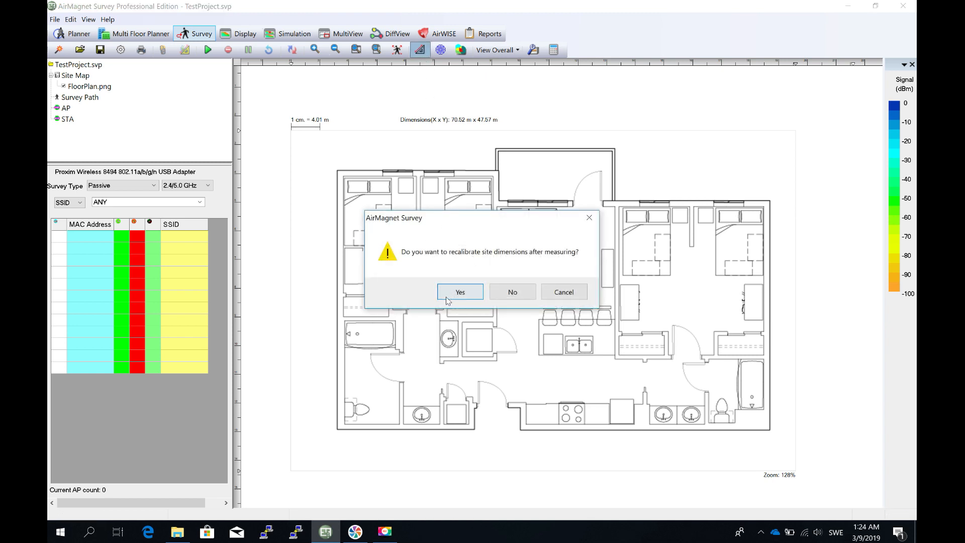
{"action": "left_click", "coordinate": [458, 294]}
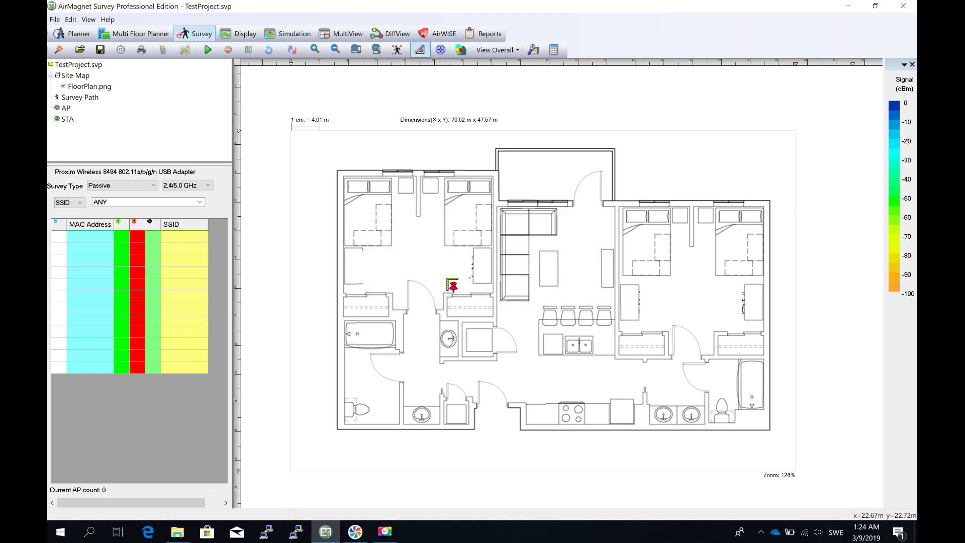
{"action": "left_click", "coordinate": [698, 202]}
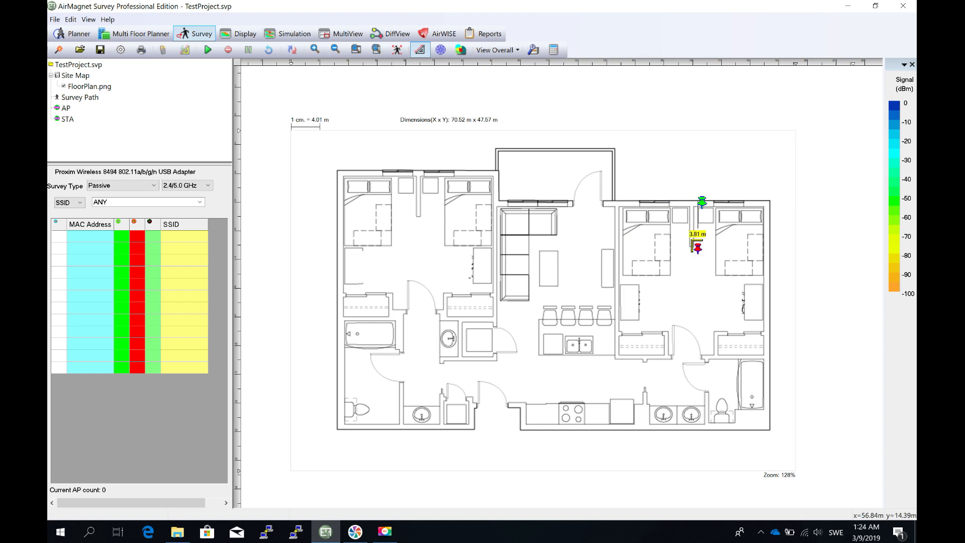
{"action": "left_click", "coordinate": [700, 352]}
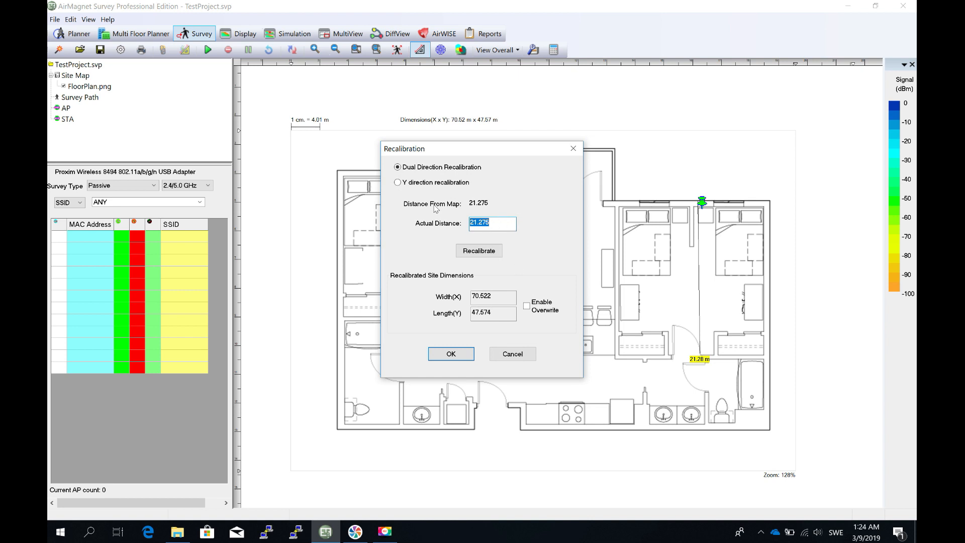
{"action": "left_click", "coordinate": [414, 185]}
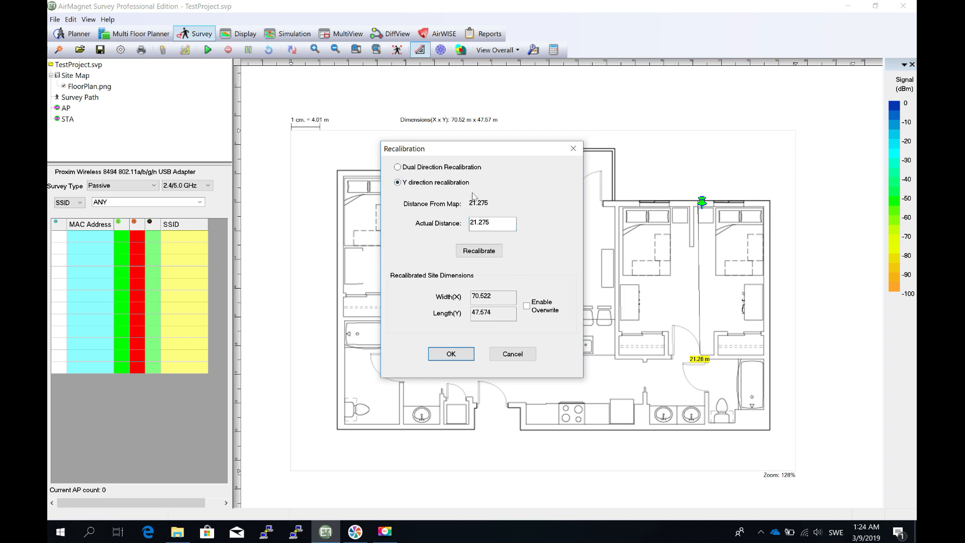